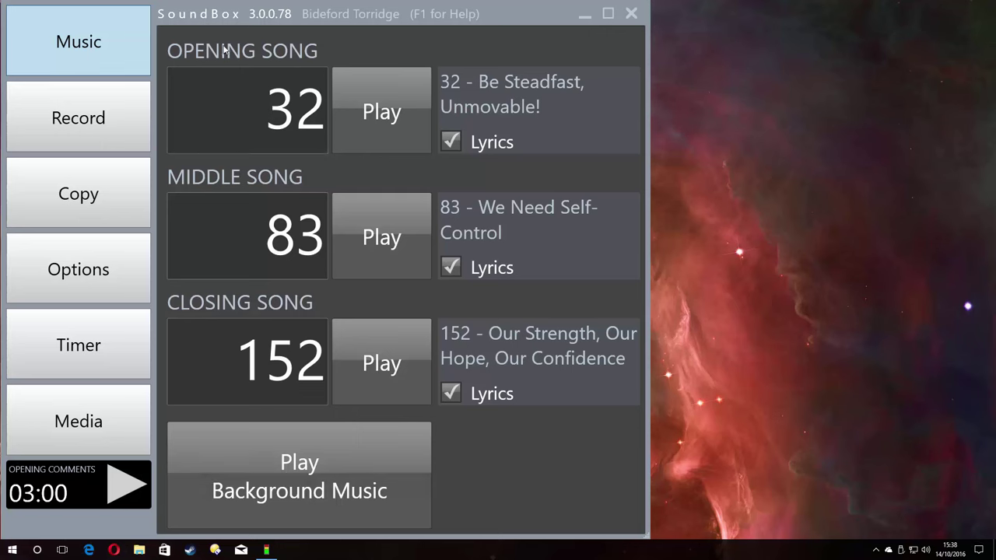
# Open the Options settings and keep Countdown Minutes at 5 minutes.
pyautogui.press('Down')
pyautogui.press('Down')
pyautogui.press('Down')
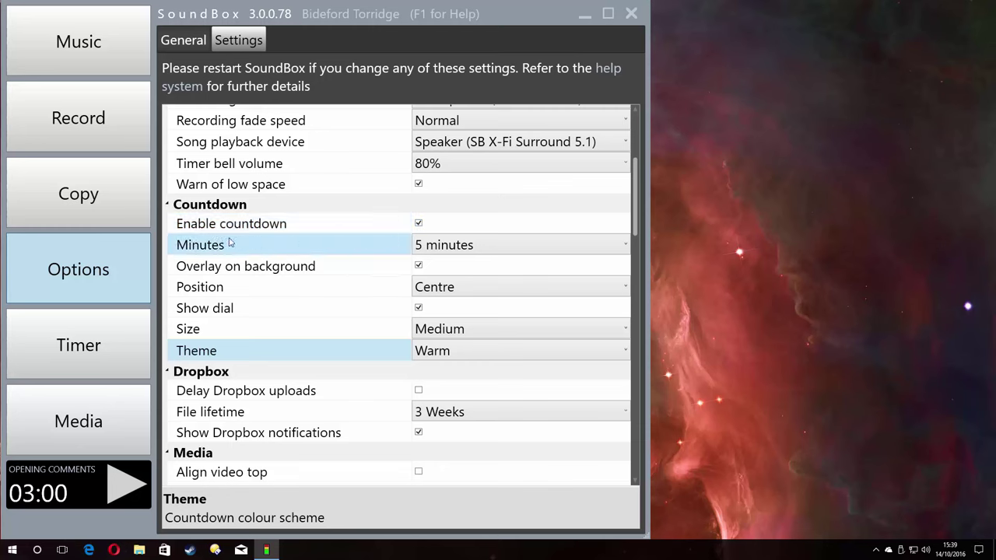
pyautogui.click(564, 248)
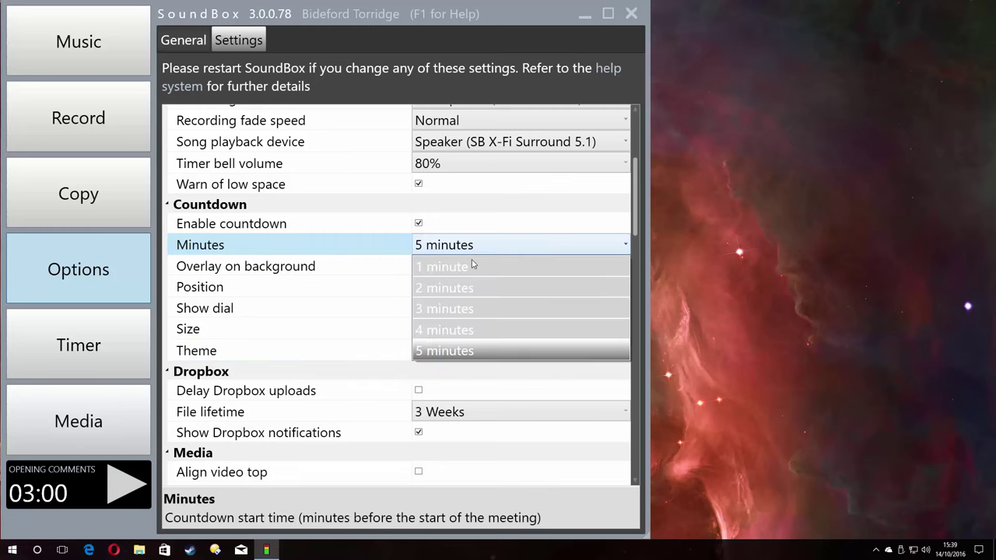
pyautogui.click(456, 352)
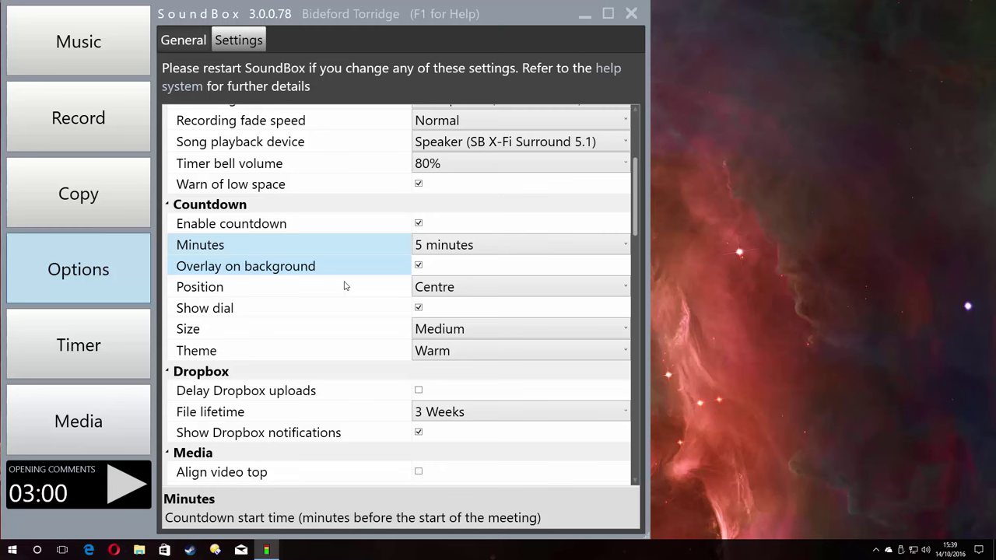
pyautogui.click(527, 289)
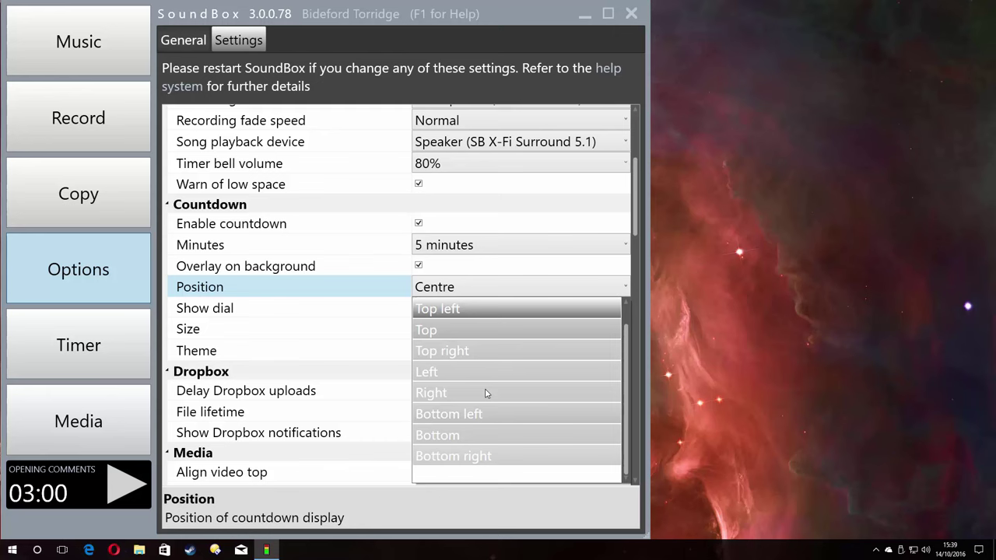
pyautogui.scroll(1, 491, 397)
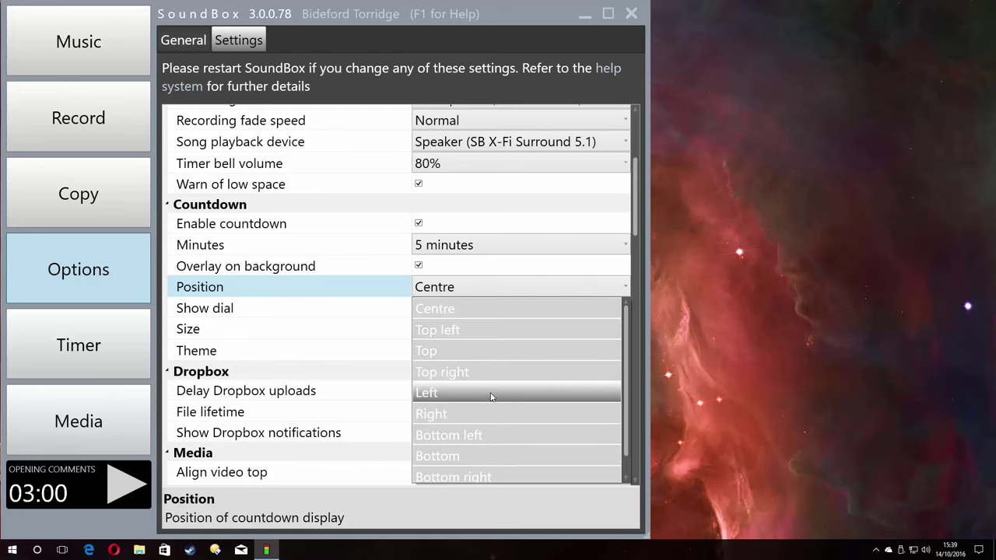
pyautogui.scroll(-1, 492, 443)
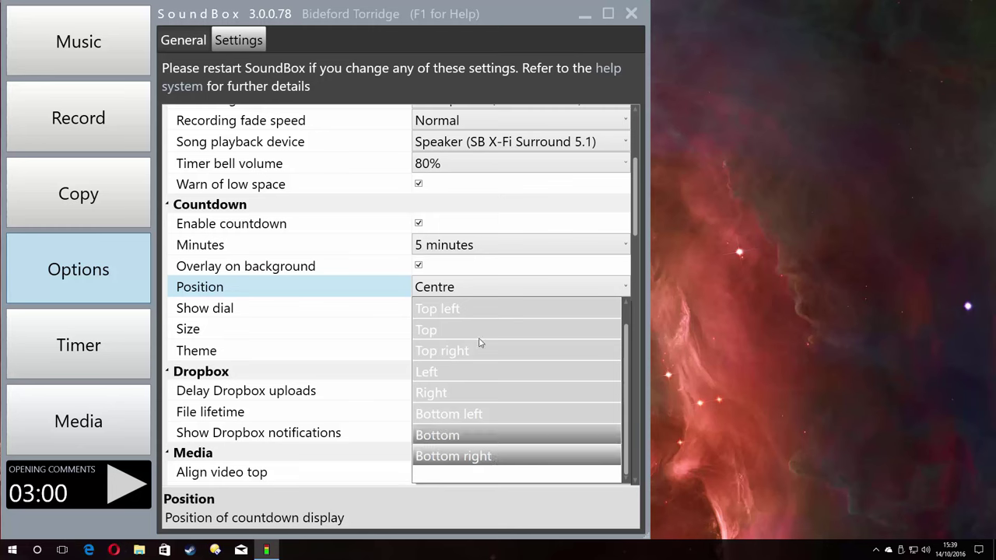
pyautogui.click(468, 289)
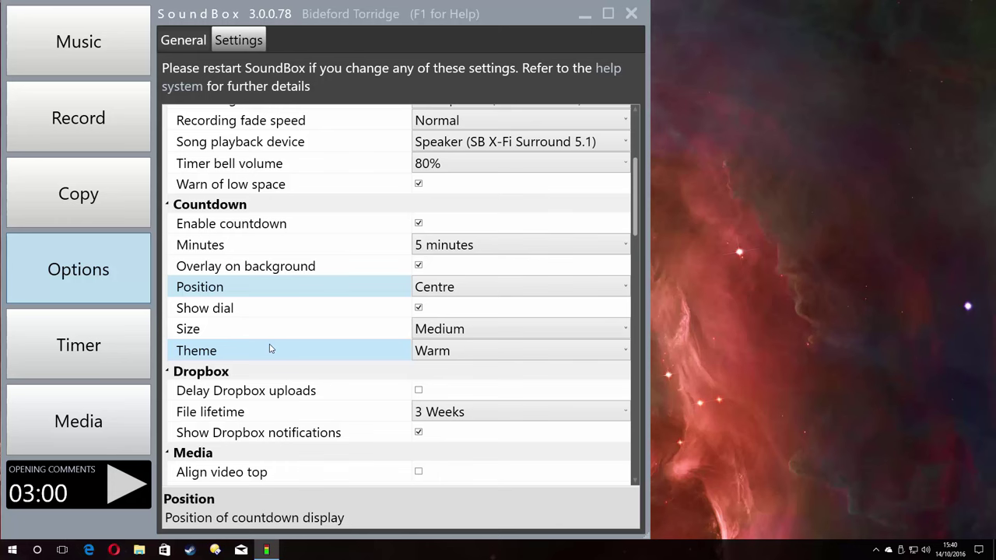
pyautogui.click(511, 332)
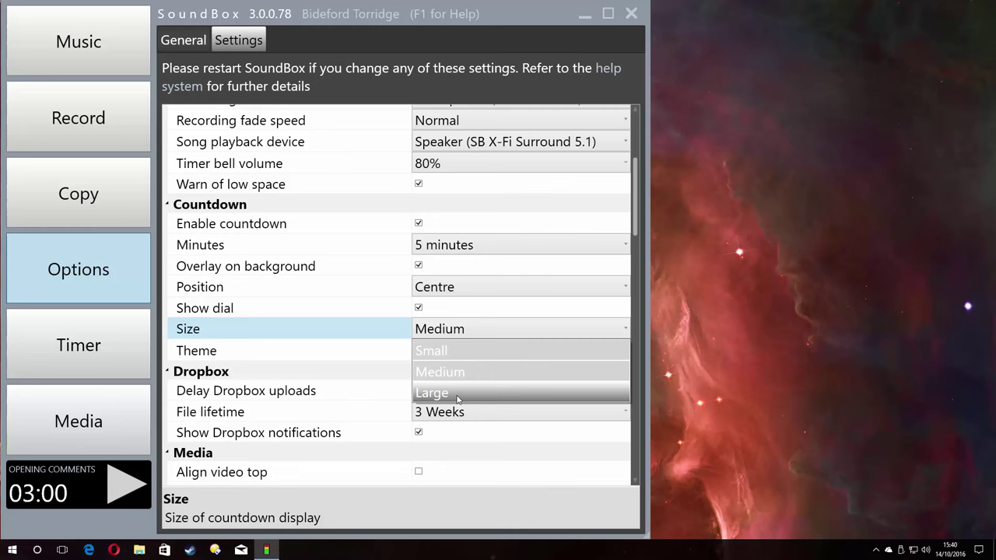
pyautogui.click(245, 337)
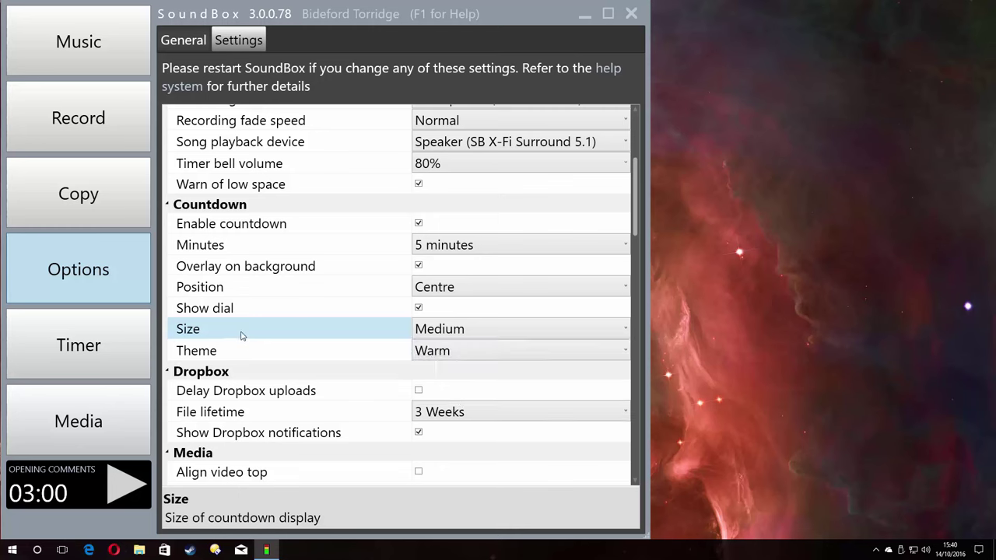
pyautogui.click(475, 350)
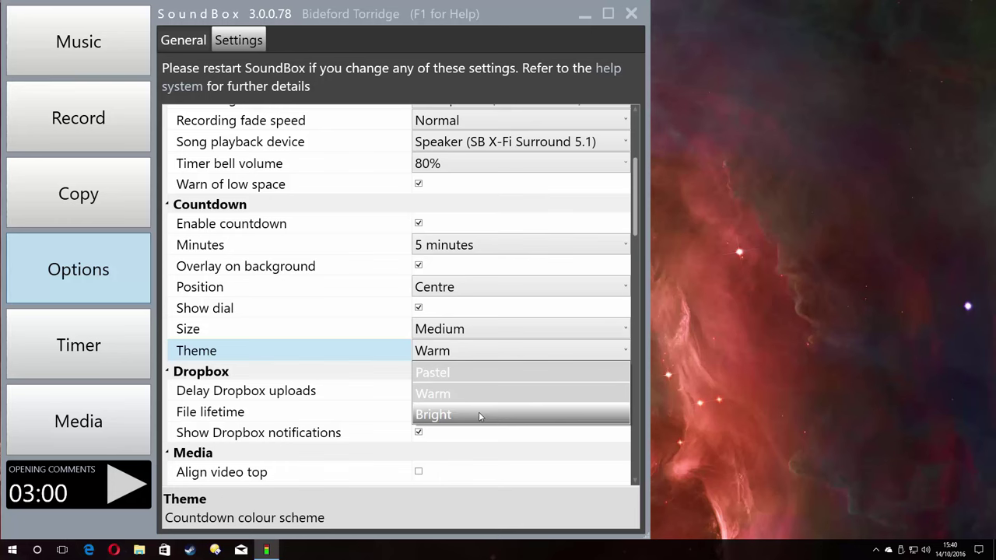
pyautogui.click(284, 355)
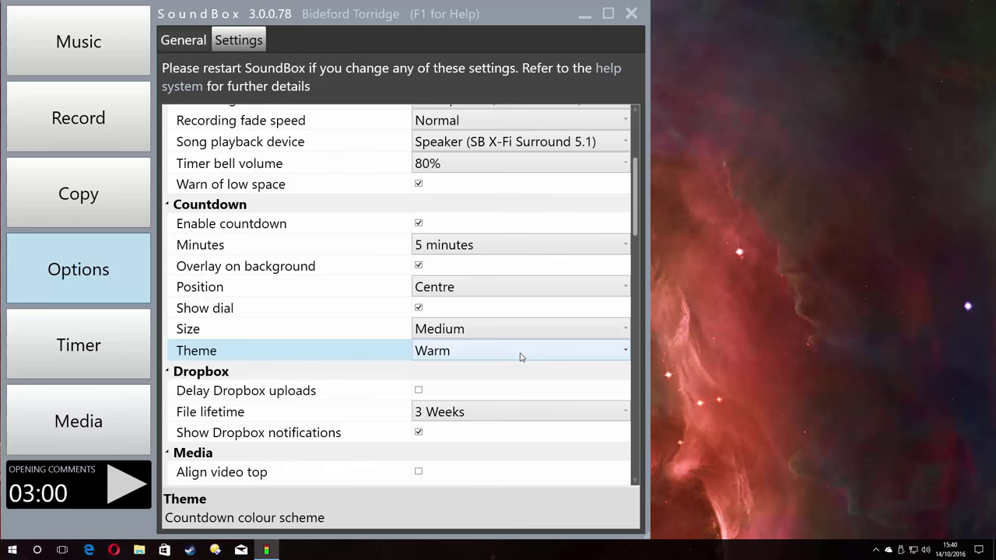
pyautogui.click(521, 351)
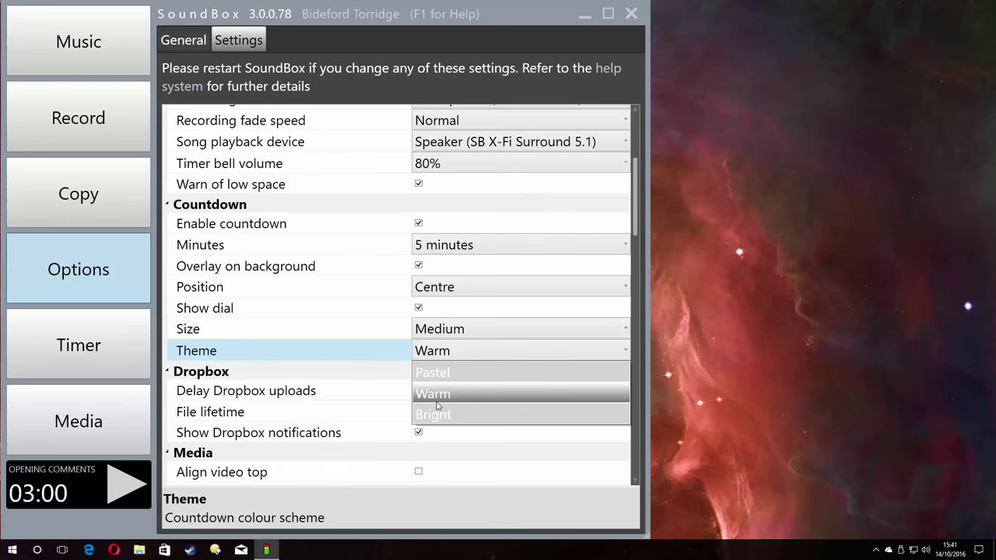
# Keep the Warm colour scheme, then step through Record, Copy and Options back to the Music page.
pyautogui.click(249, 357)
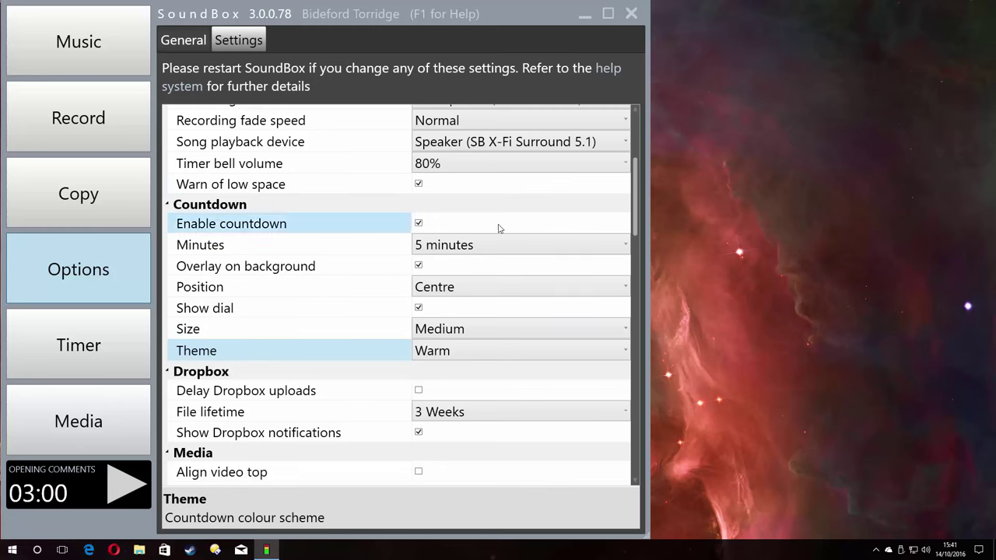
pyautogui.click(85, 52)
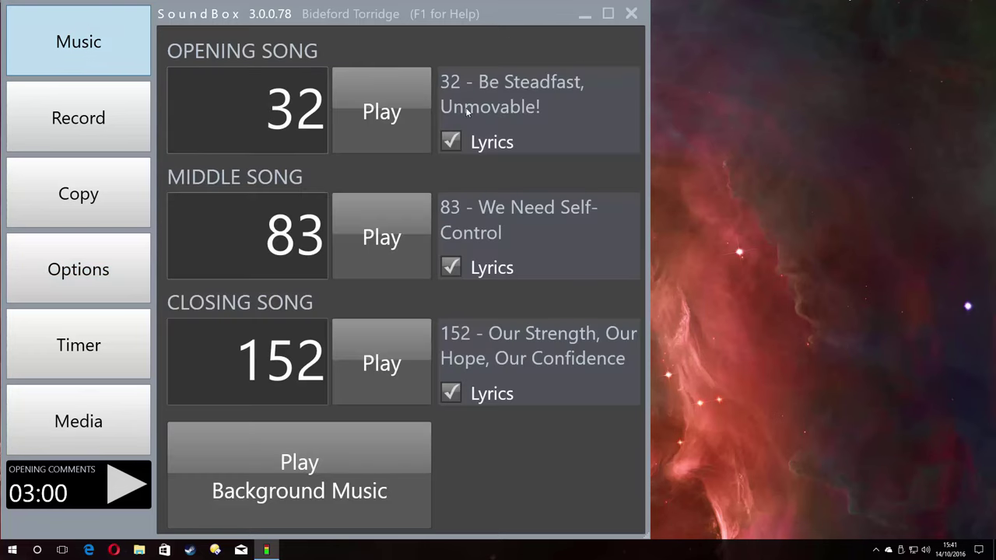
pyautogui.click(124, 138)
pyautogui.click(83, 204)
pyautogui.click(94, 282)
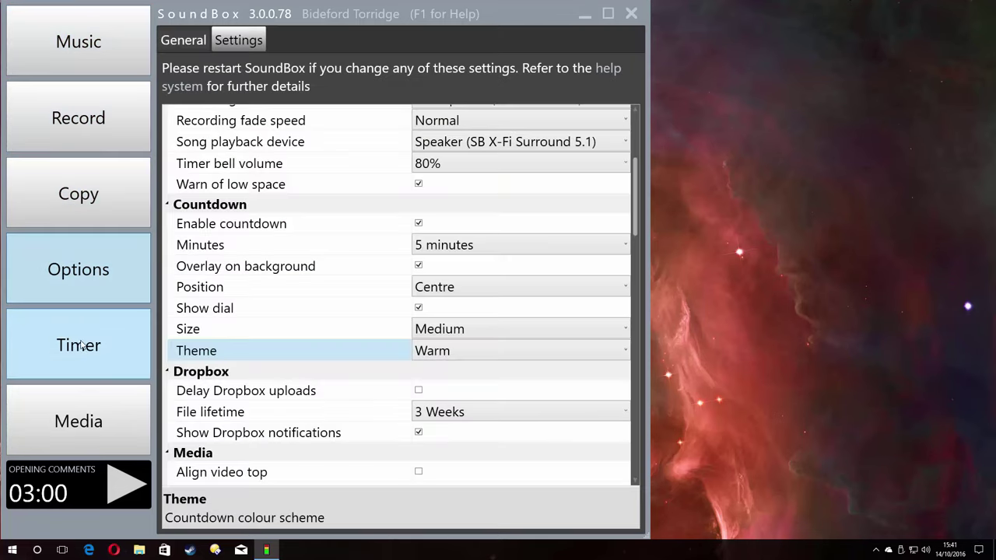
pyautogui.click(94, 47)
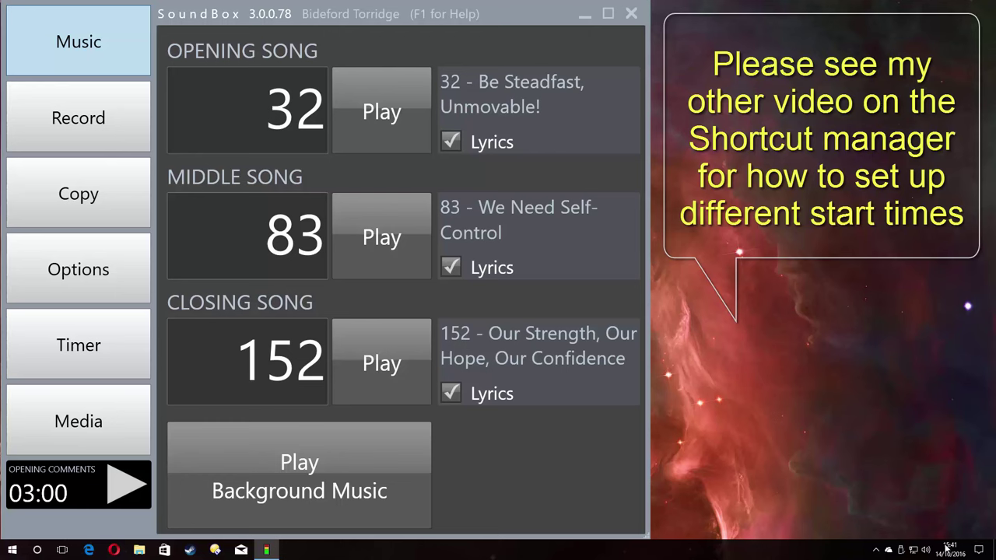
# Close the SoundBox window and bring up the taskbar clock's shortcut menu.
pyautogui.moveTo(944, 556)
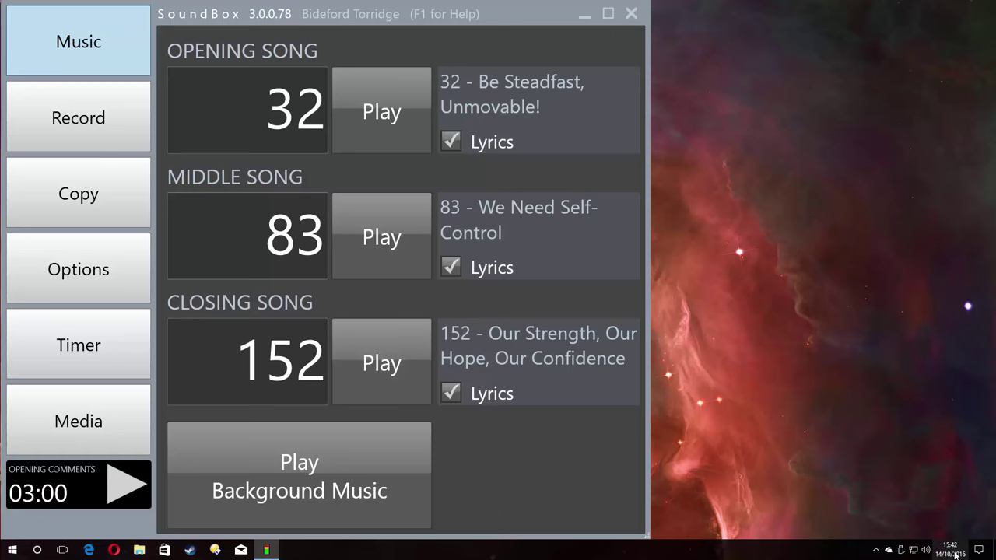
pyautogui.moveTo(955, 555)
pyautogui.click(631, 14)
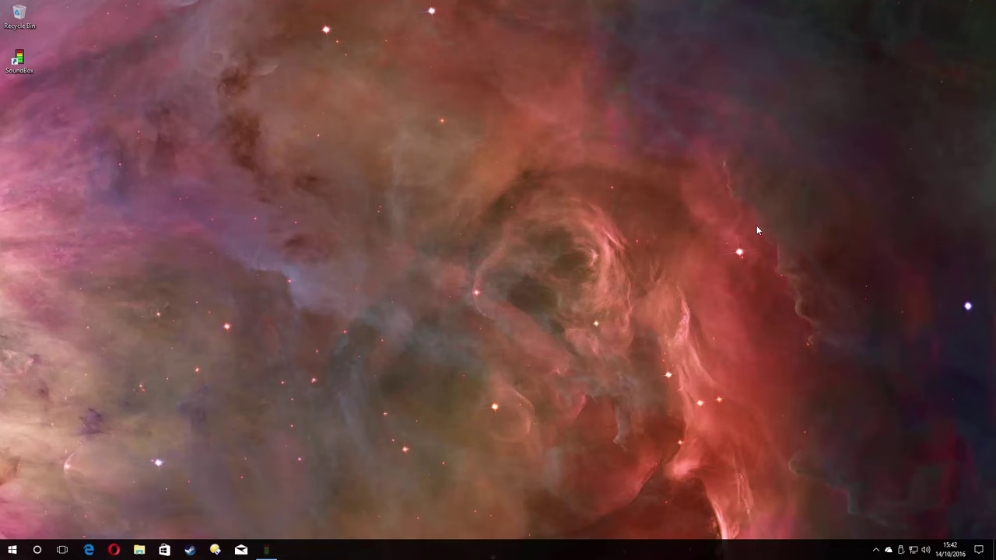
pyautogui.rightClick(949, 552)
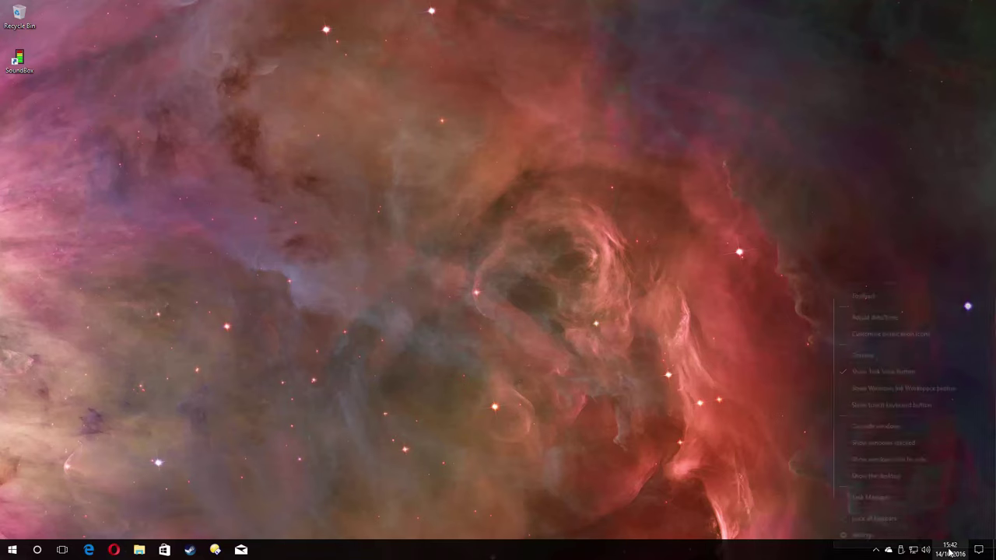
# In Date & time settings, turn off Set time automatically and start changing the time manually.
pyautogui.click(870, 319)
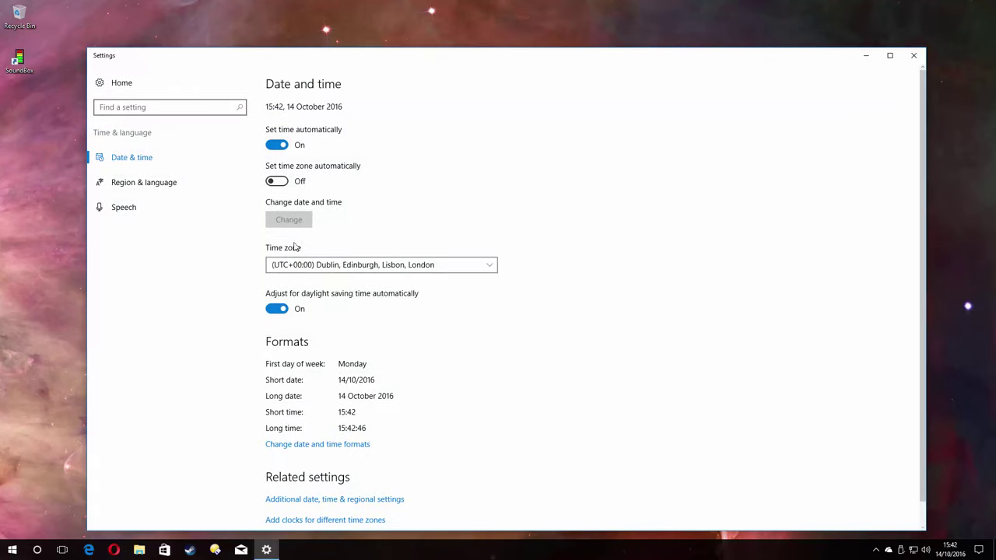
pyautogui.click(278, 146)
pyautogui.click(289, 219)
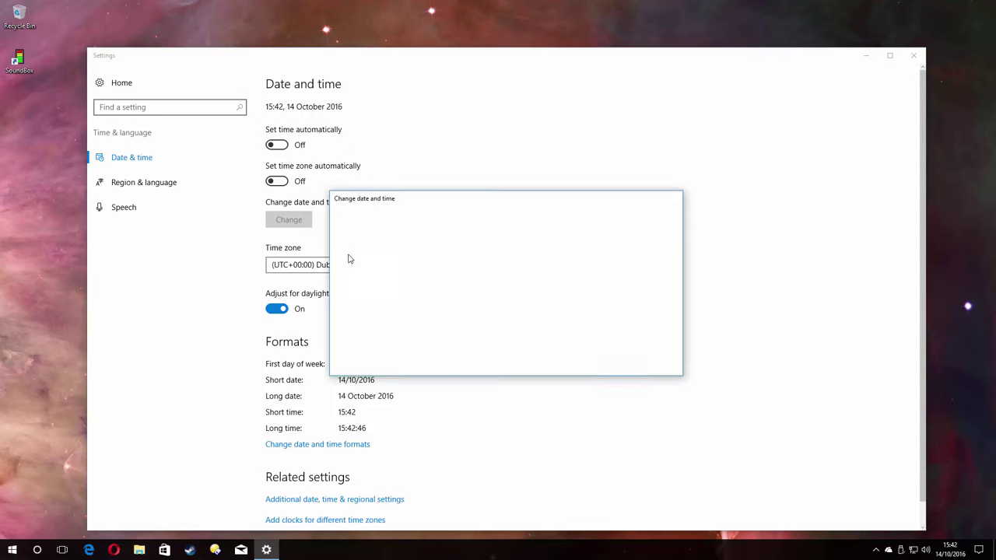
# Set the minutes to 53, apply the 15:53 time, and close Settings.
pyautogui.click(416, 314)
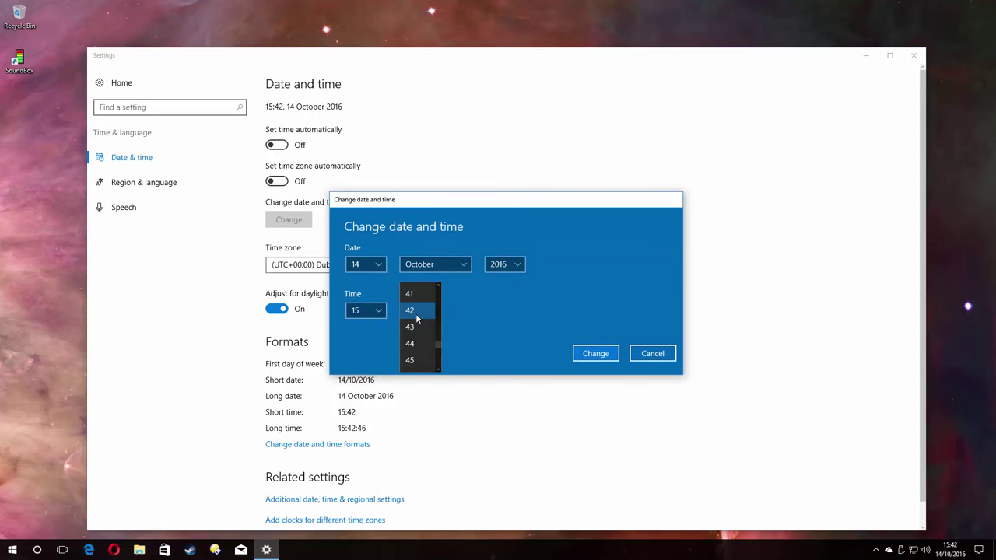
pyautogui.moveTo(439, 343); pyautogui.dragTo(439, 358)
pyautogui.click(422, 369)
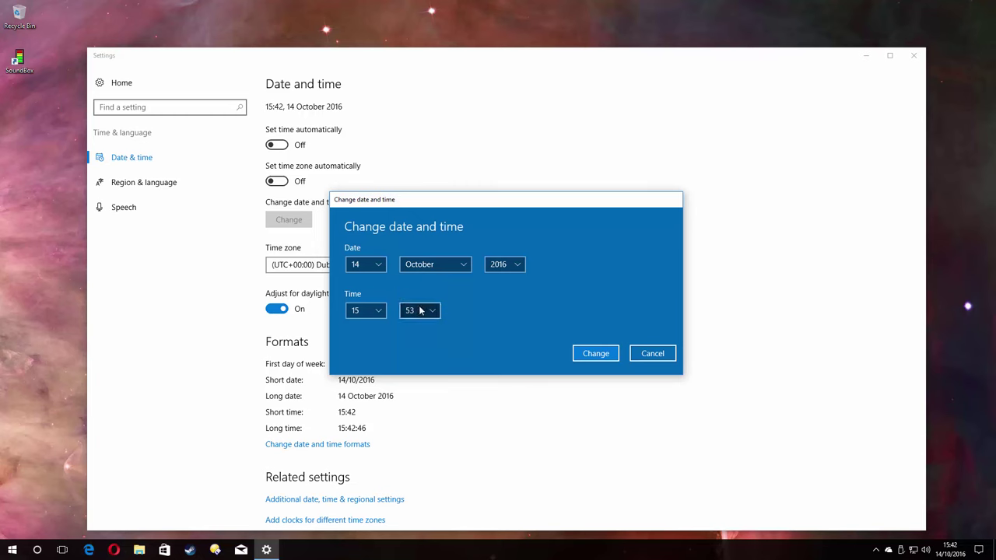
pyautogui.click(595, 354)
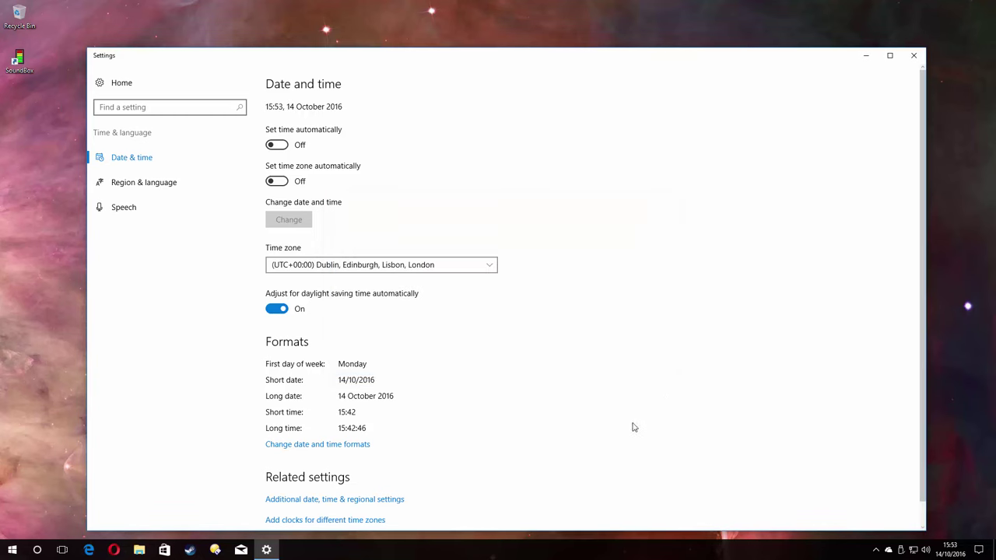
pyautogui.click(914, 55)
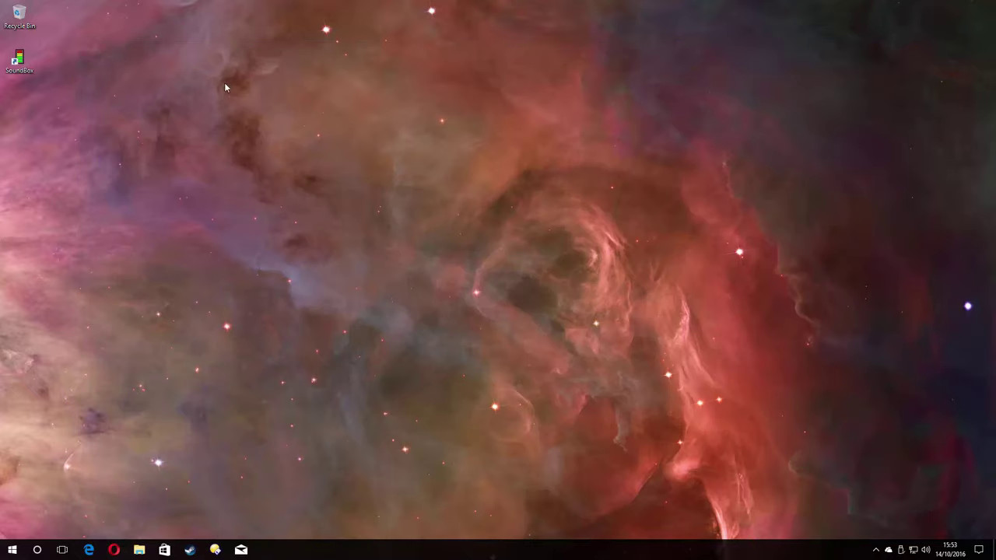
# Relaunch SoundBox from the desktop for the congregation and start the background music.
pyautogui.doubleClick(31, 66)
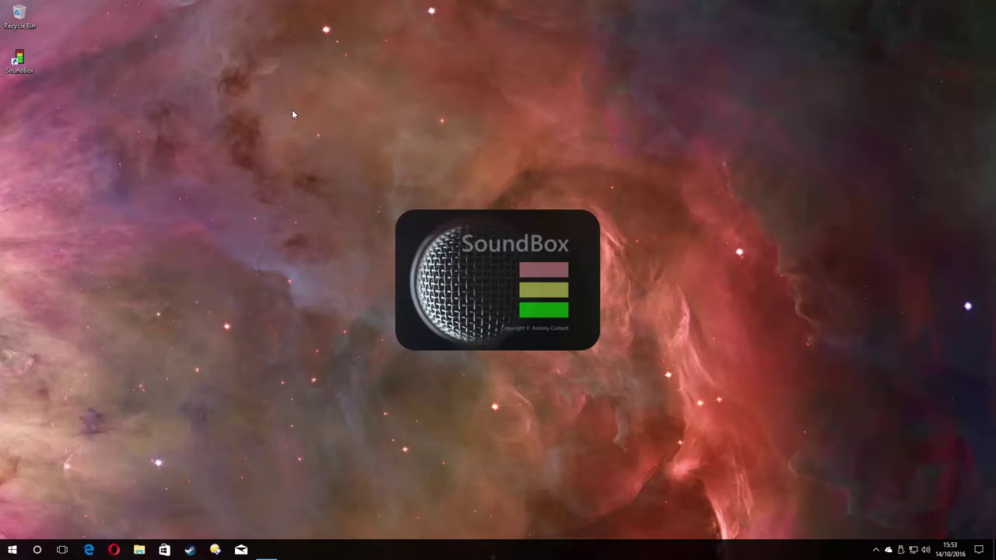
pyautogui.click(169, 88)
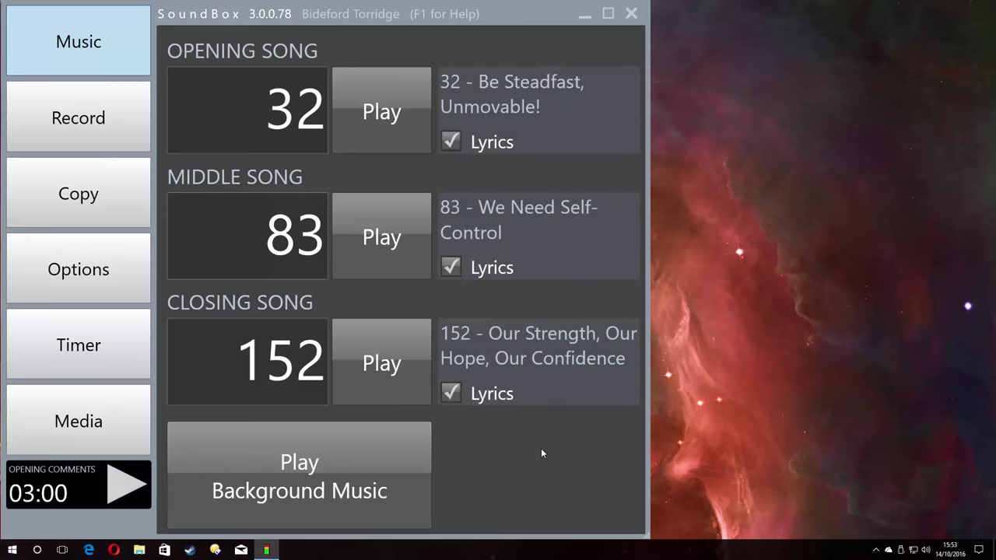
pyautogui.click(356, 486)
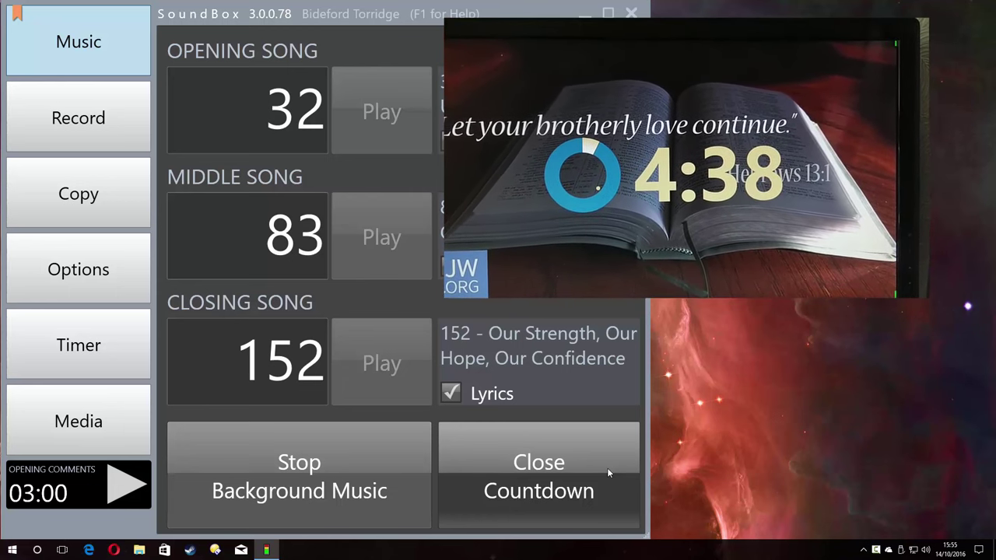
# Hide and close the countdown clock, stop the background music, and go to Options.
pyautogui.click(608, 469)
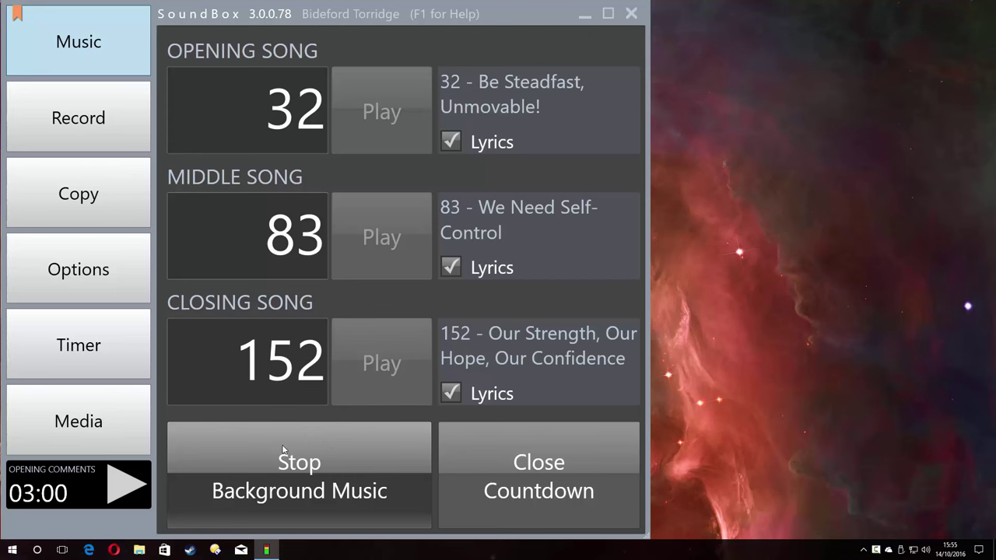
pyautogui.click(551, 472)
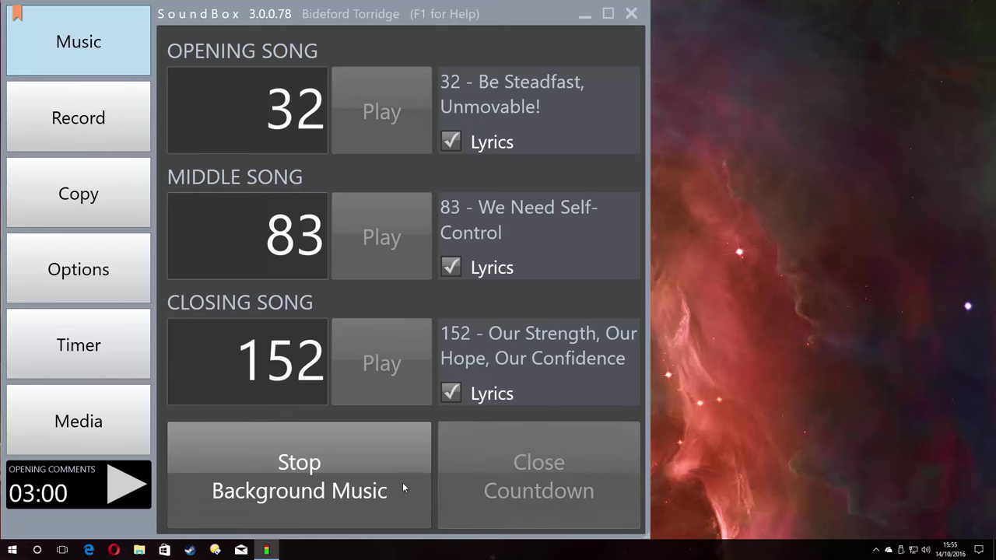
pyautogui.click(304, 486)
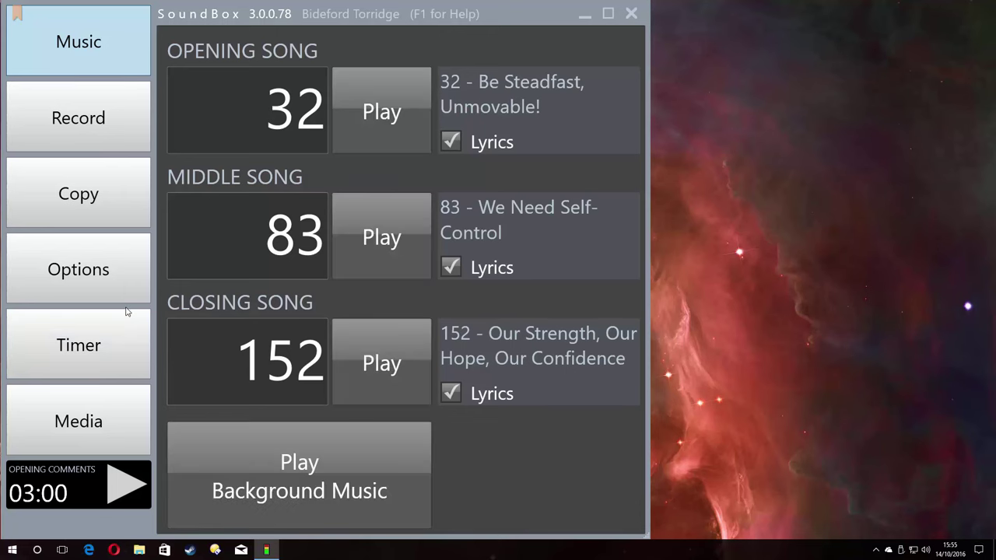
pyautogui.click(120, 279)
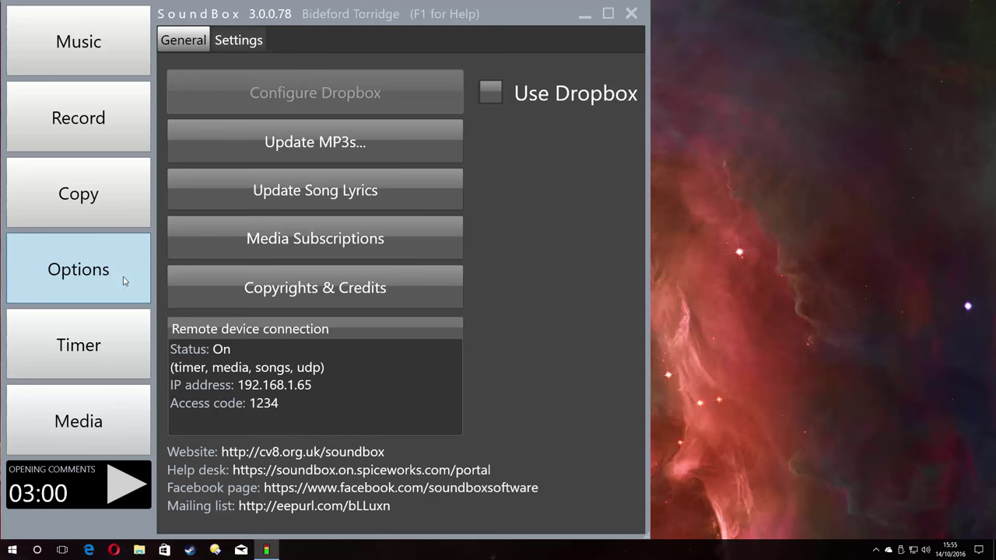
# On the Settings tab, expand Background music and open the Auto-stop background music dropdown.
pyautogui.click(230, 45)
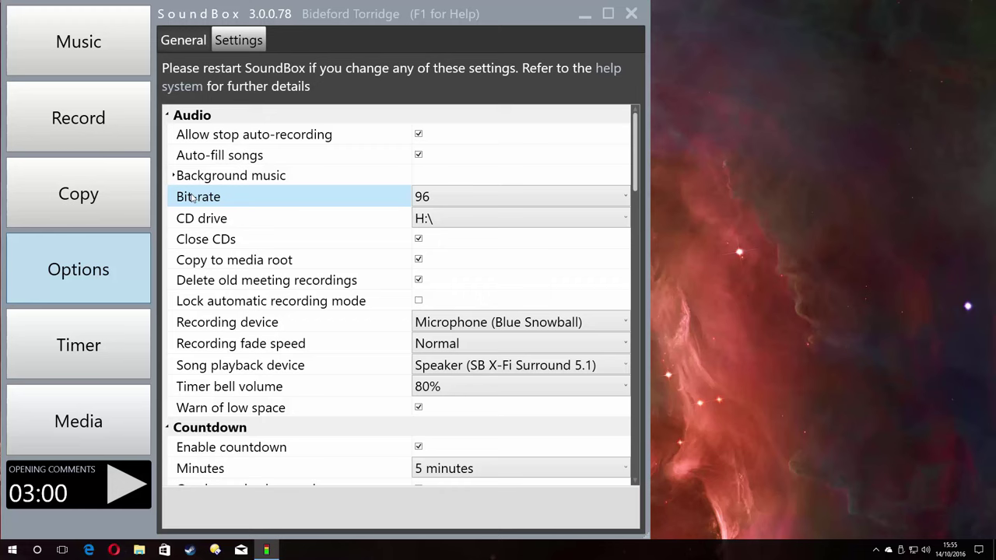
pyautogui.click(174, 178)
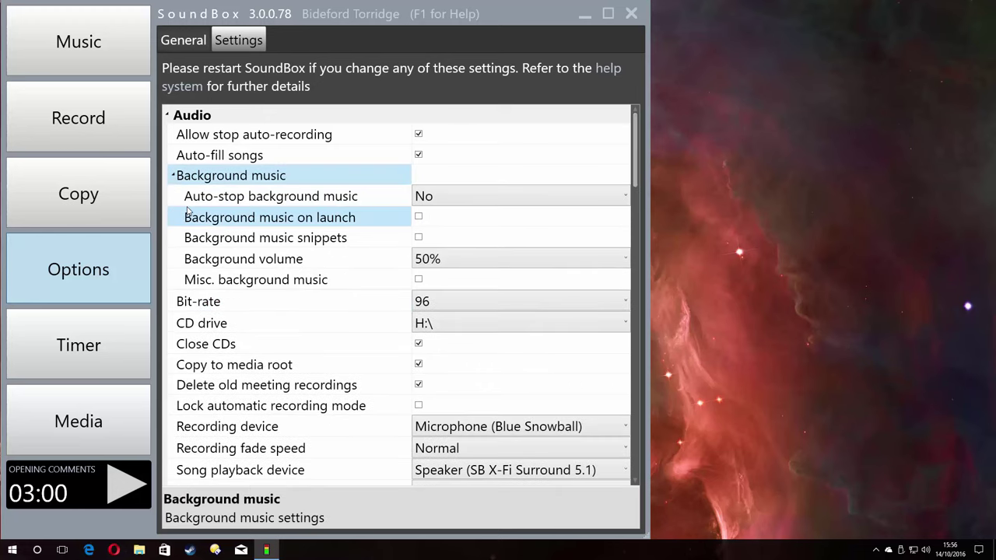
pyautogui.click(329, 204)
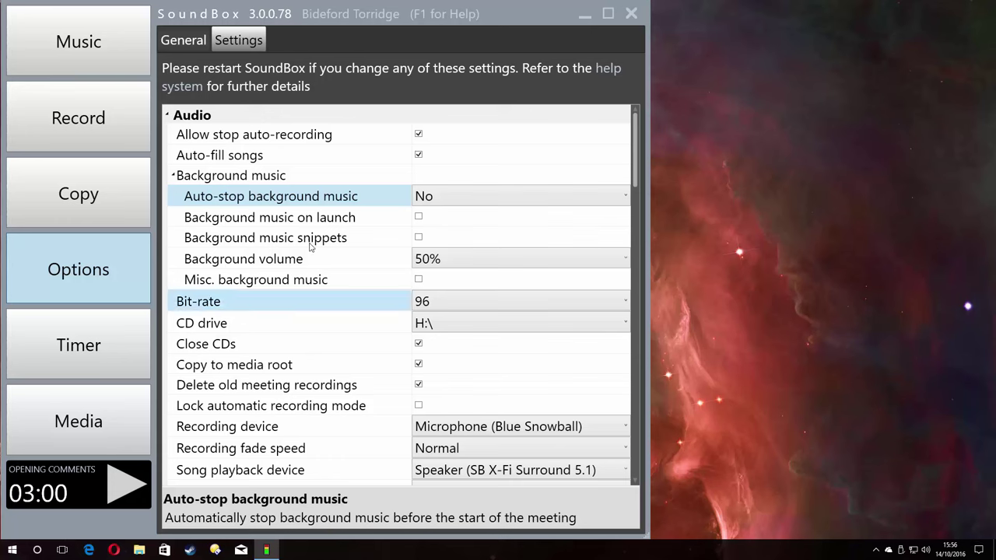
pyautogui.click(470, 199)
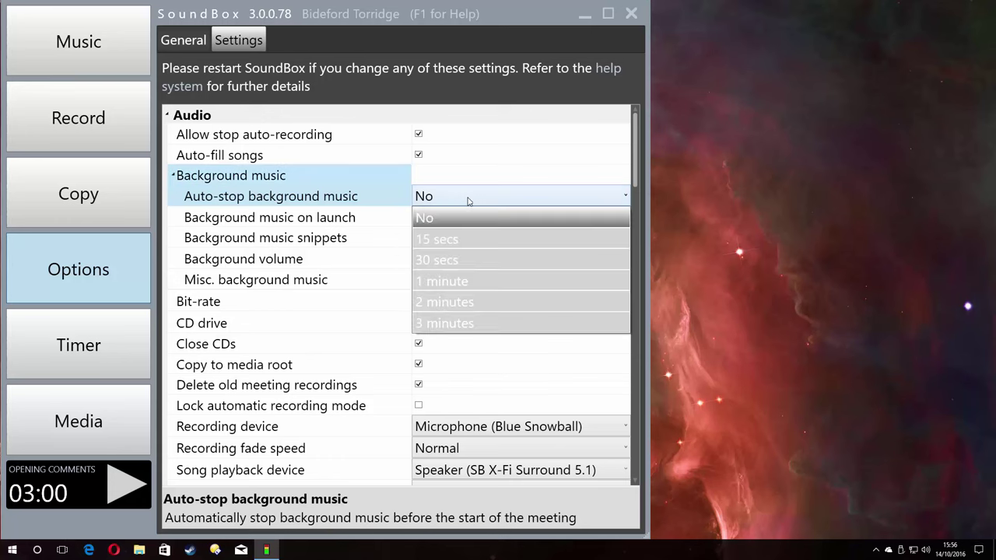
# Choose 1 minute for Auto-stop background music.
pyautogui.click(448, 287)
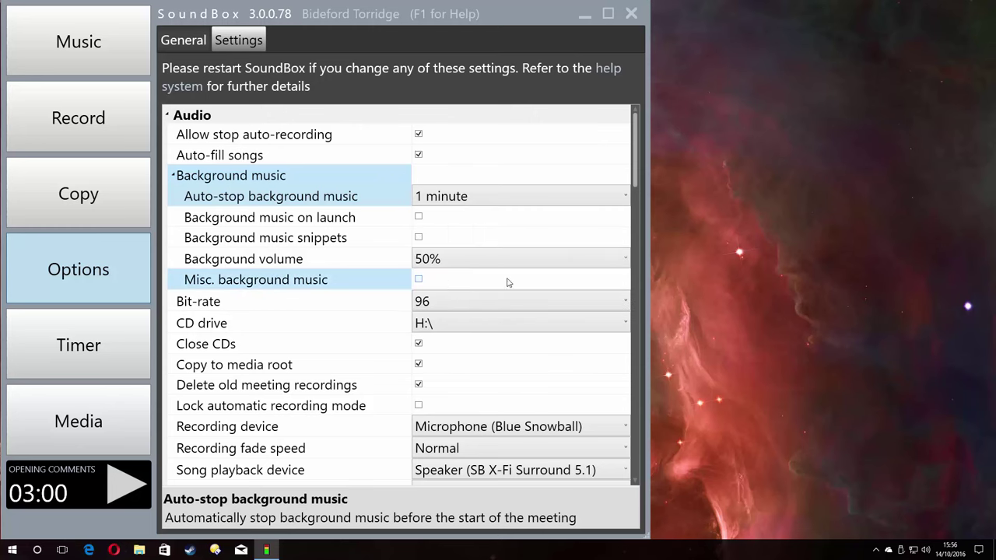